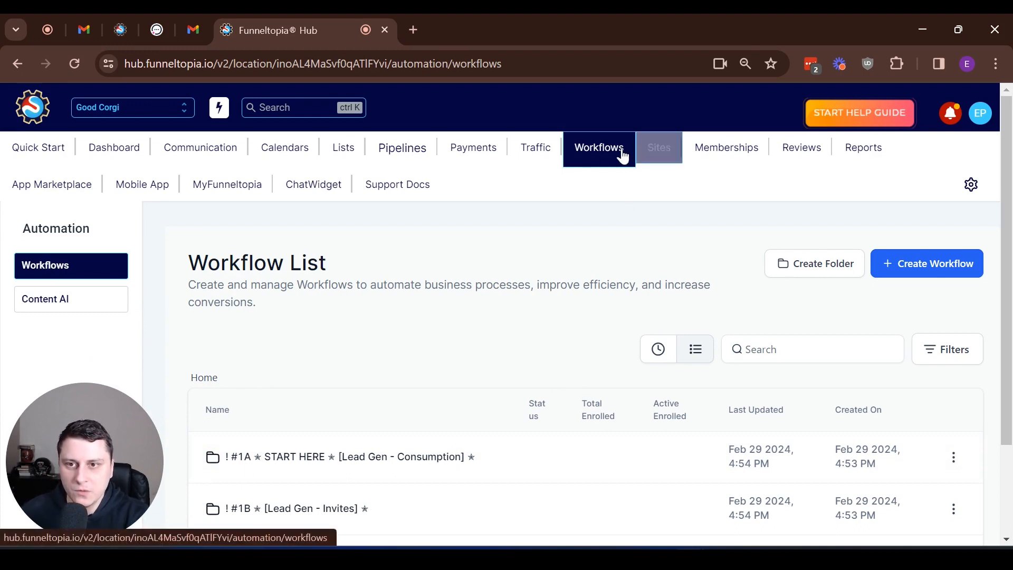
Step: Create a blank workflow from scratch and name it 'Free Corgi Pack community signup access'
left_click(937, 262)
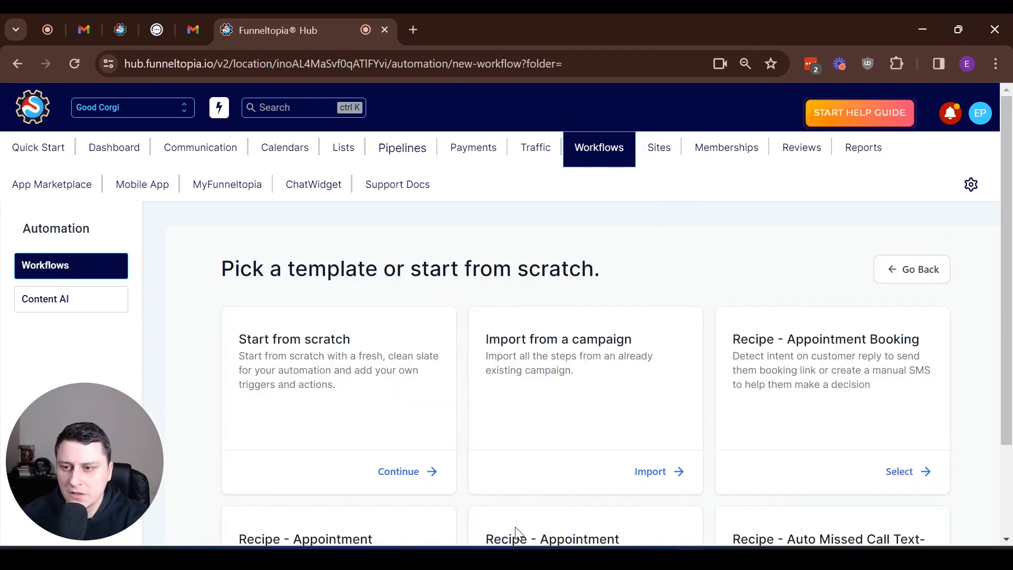
left_click(399, 473)
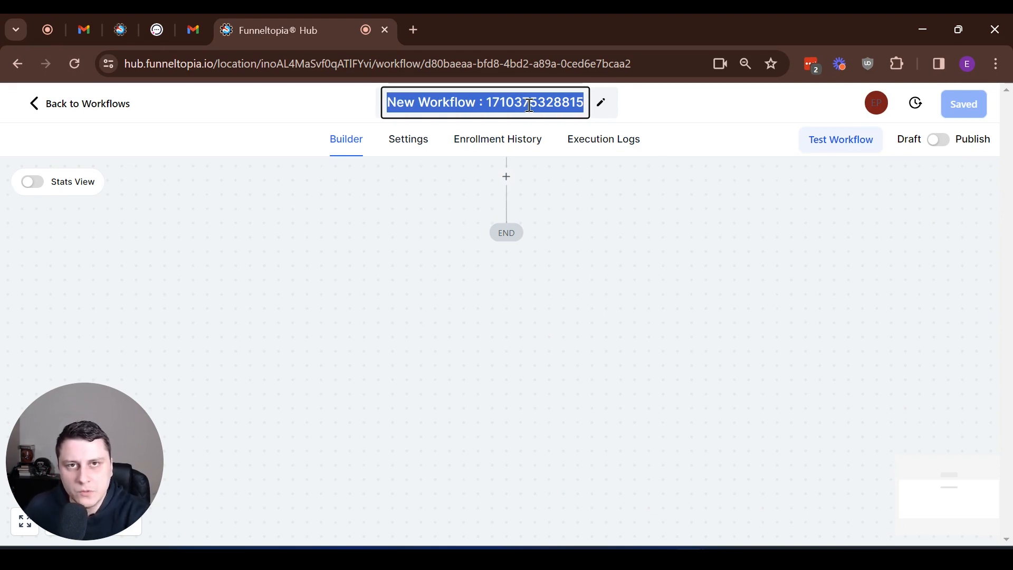
type("Free")
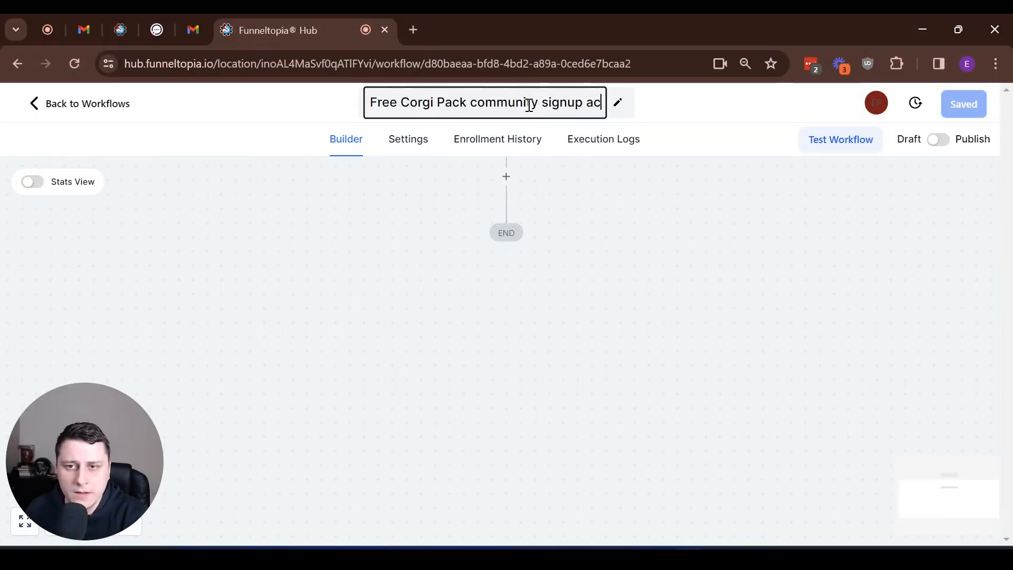
type("cess")
left_click(430, 284)
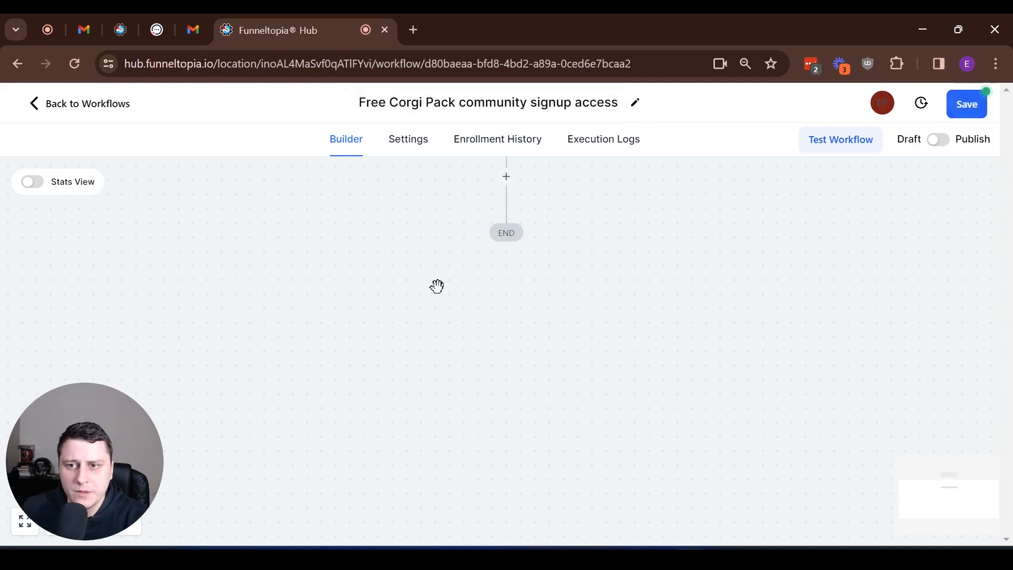
scroll(583, 337, "up", 3)
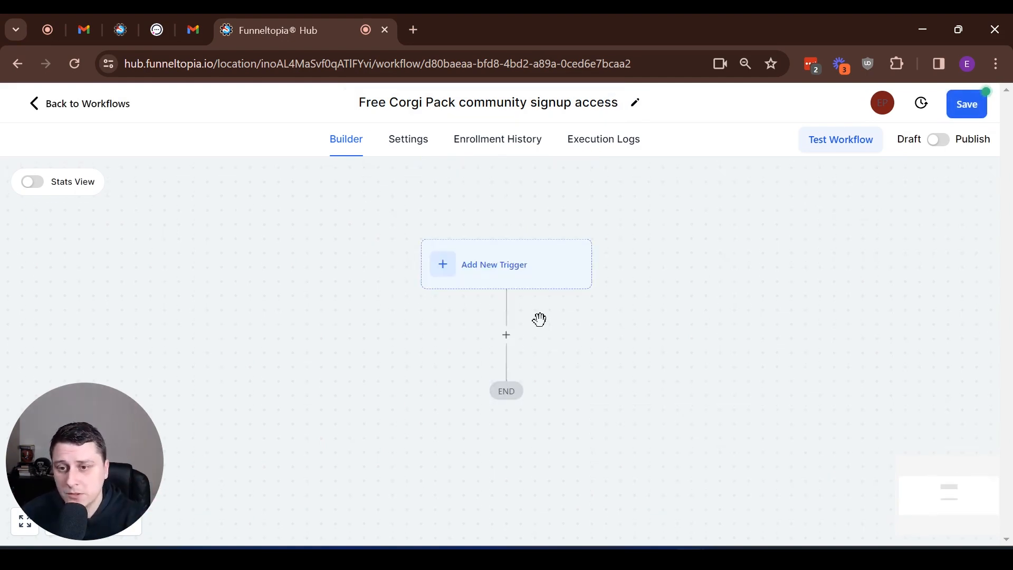
Step: Add a Form Submitted trigger, found by searching 'form'
left_click(494, 263)
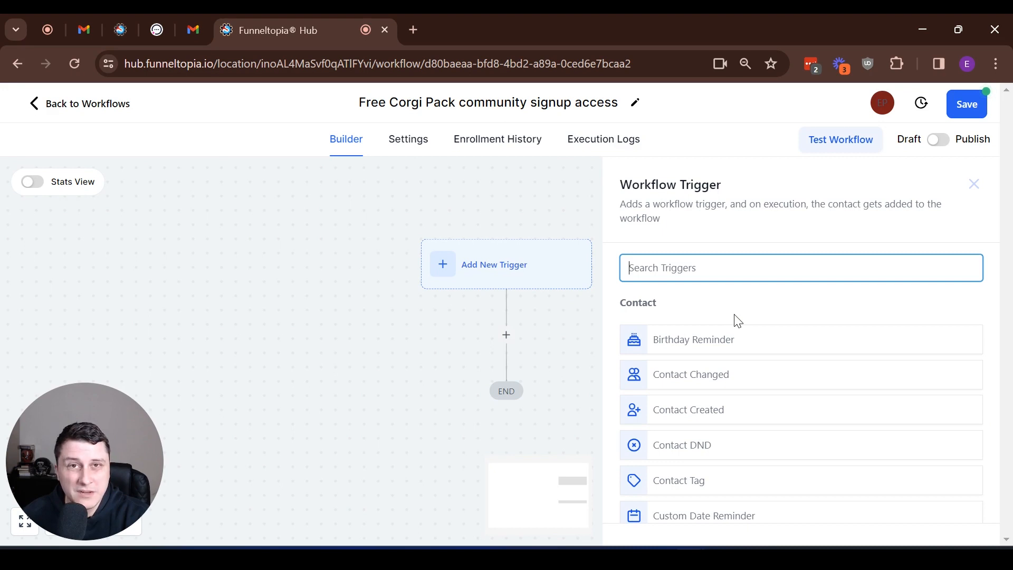
scroll(738, 320, "down", 10)
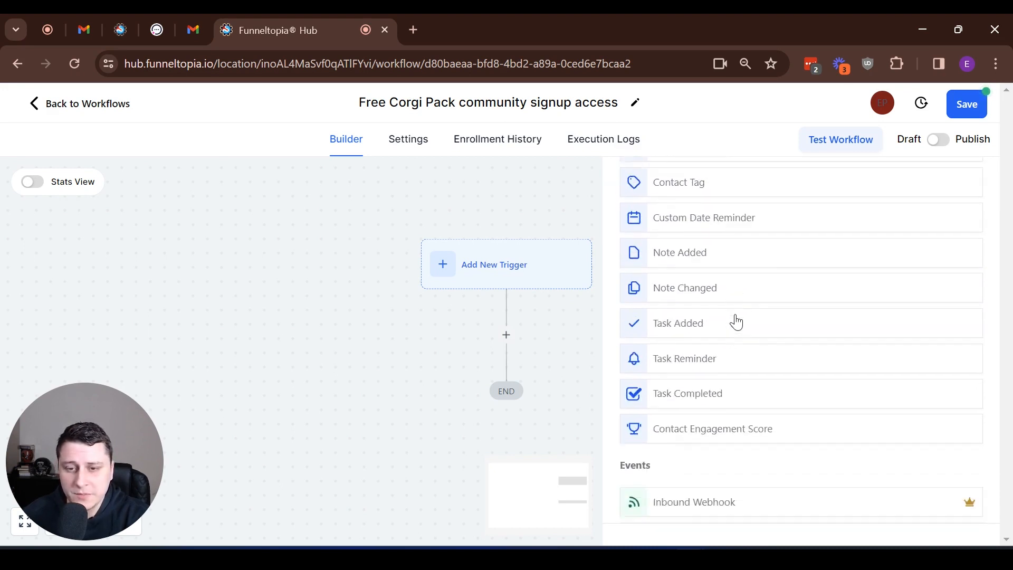
scroll(736, 322, "up", 8)
scroll(736, 274, "up", 3)
left_click(698, 271)
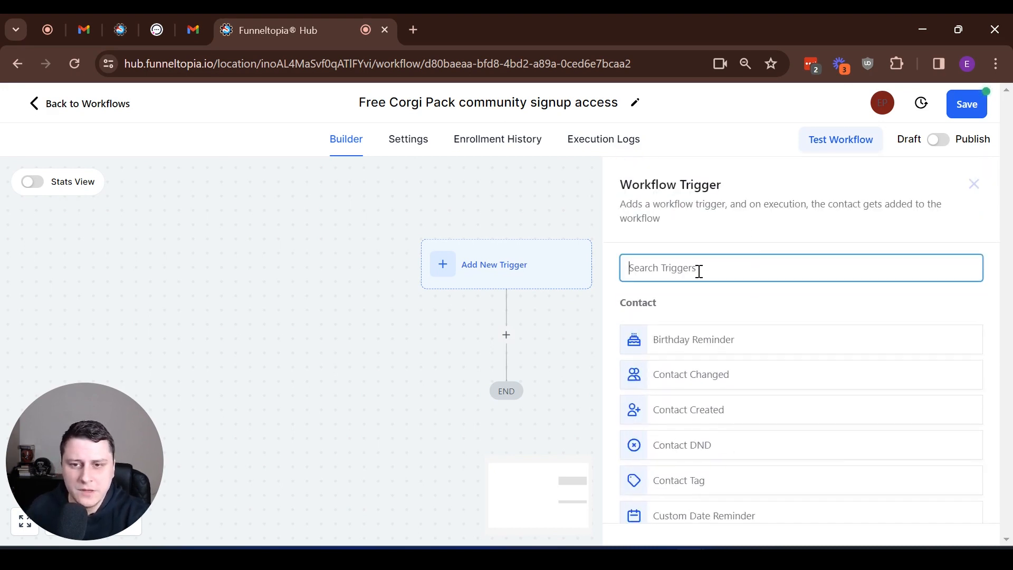
type("form")
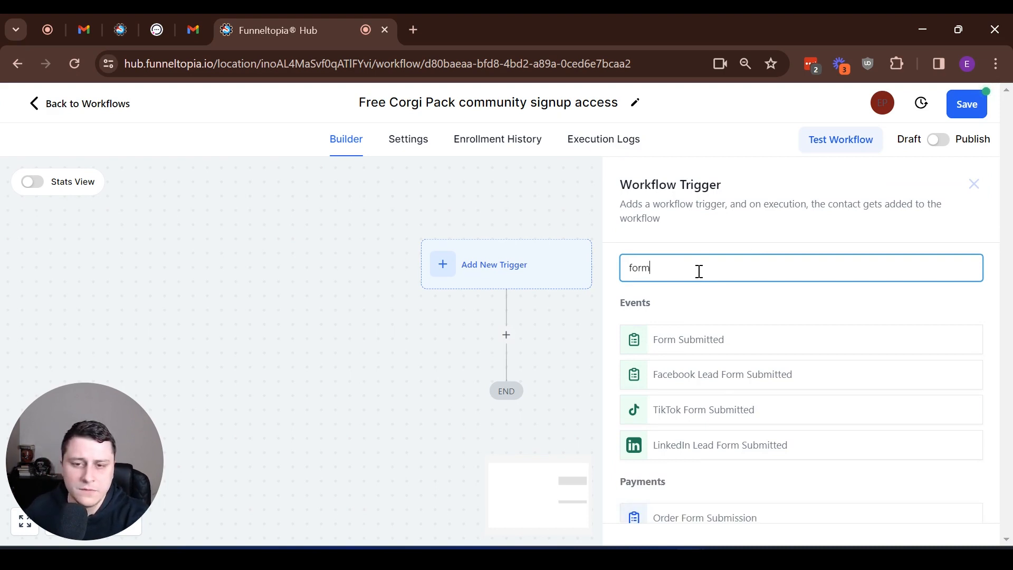
left_click(730, 348)
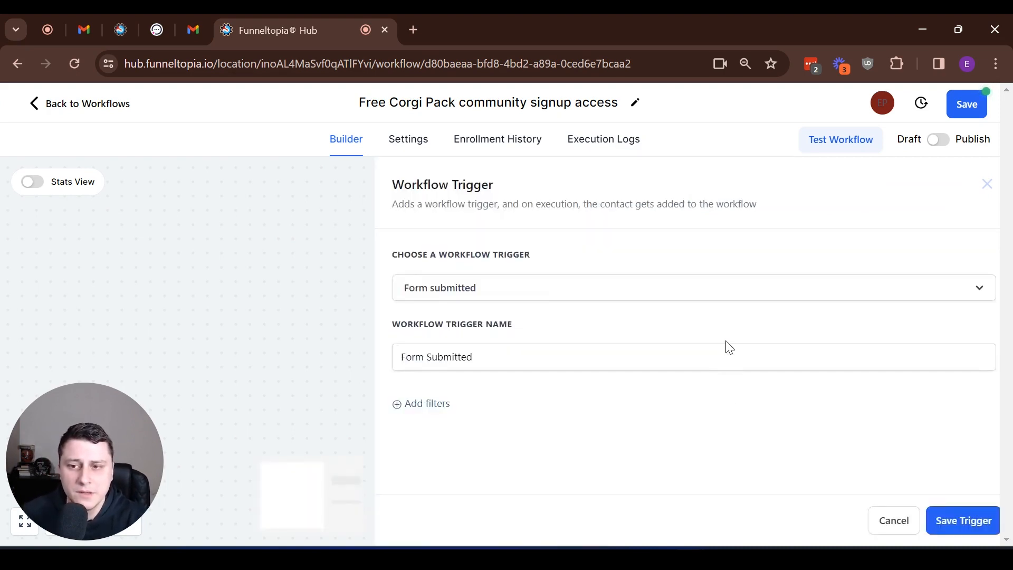
Step: Filter the trigger to Form is 'Free Corgi Pack Community Signup' and save it
left_click(470, 356)
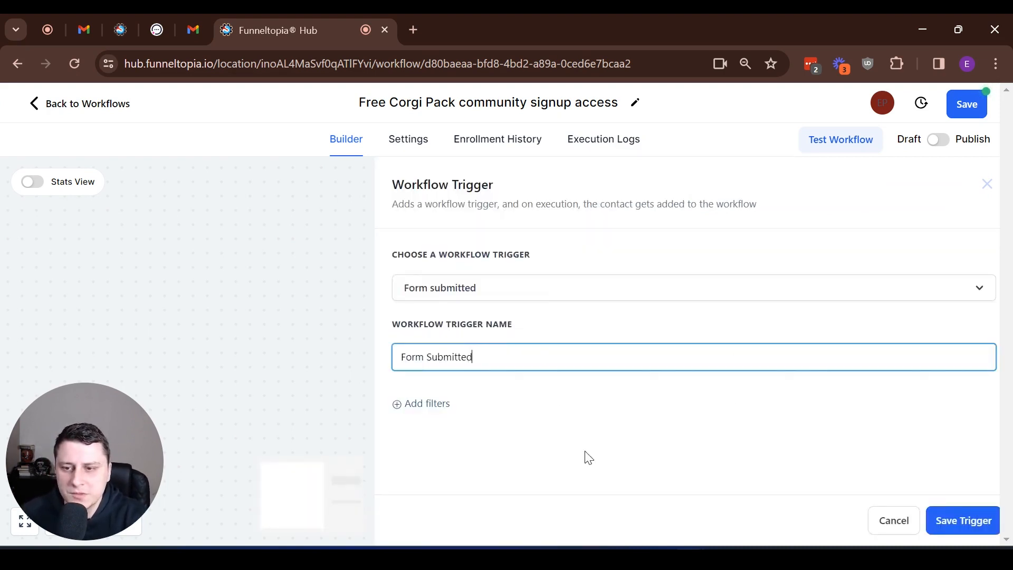
left_click(401, 407)
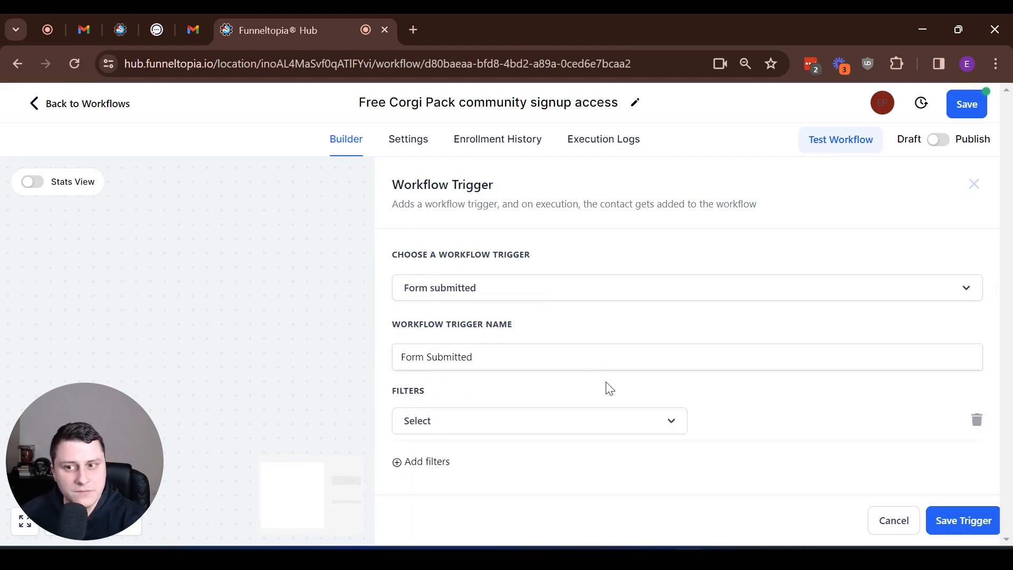
left_click(442, 430)
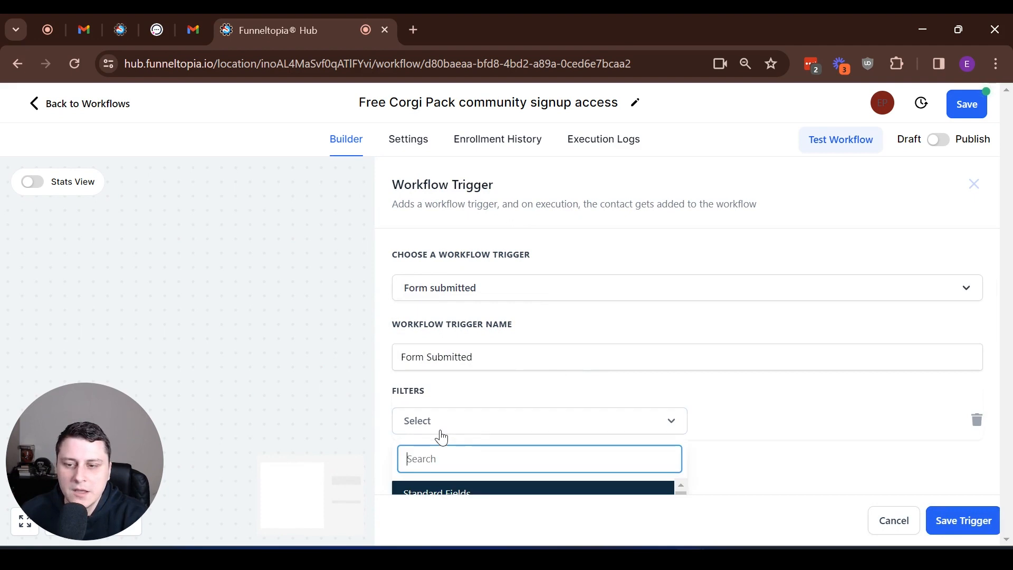
scroll(572, 367, "down", 3)
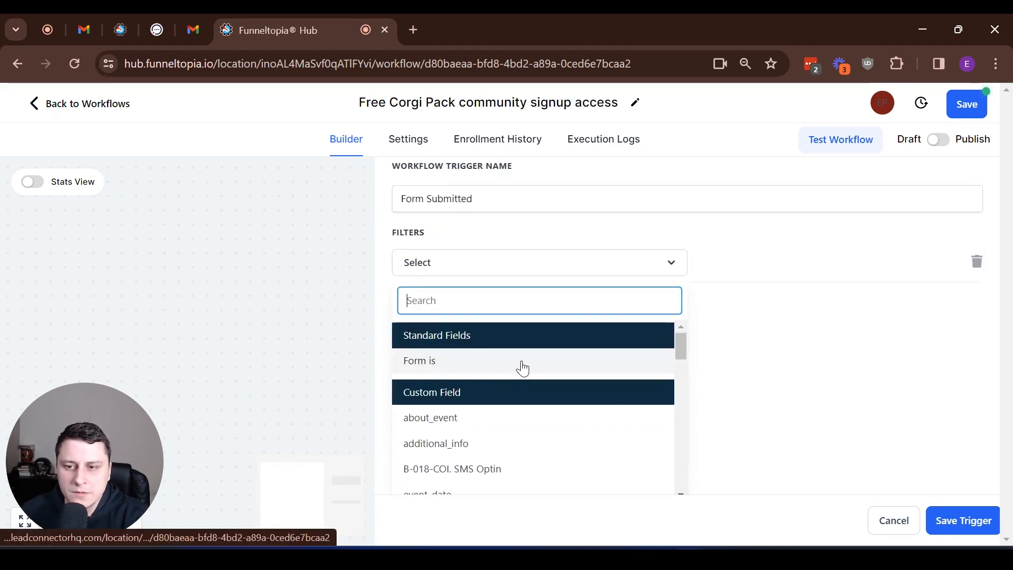
left_click(464, 364)
left_click(729, 426)
scroll(678, 300, "down", 3)
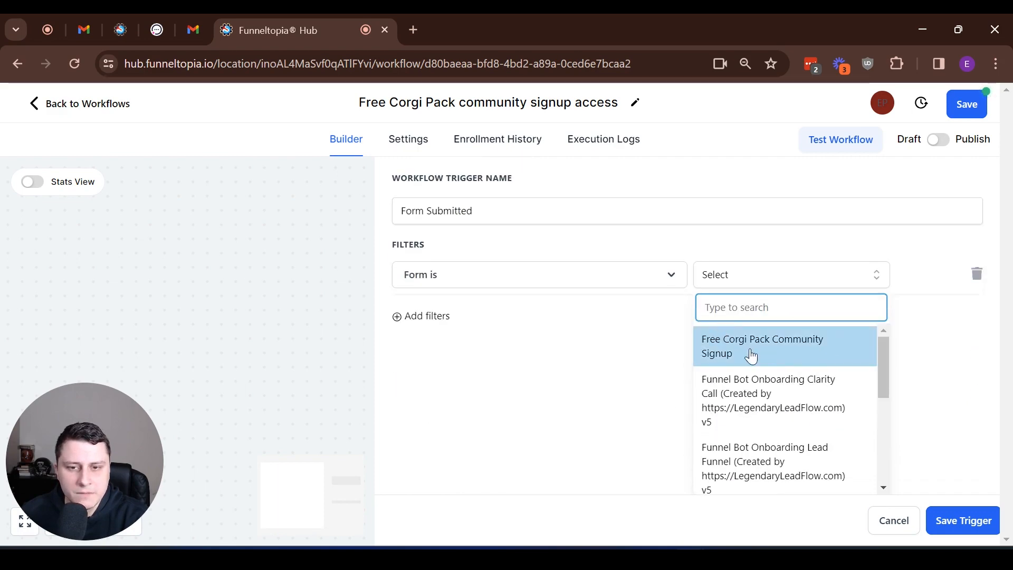
scroll(809, 398, "down", 5)
scroll(811, 401, "up", 5)
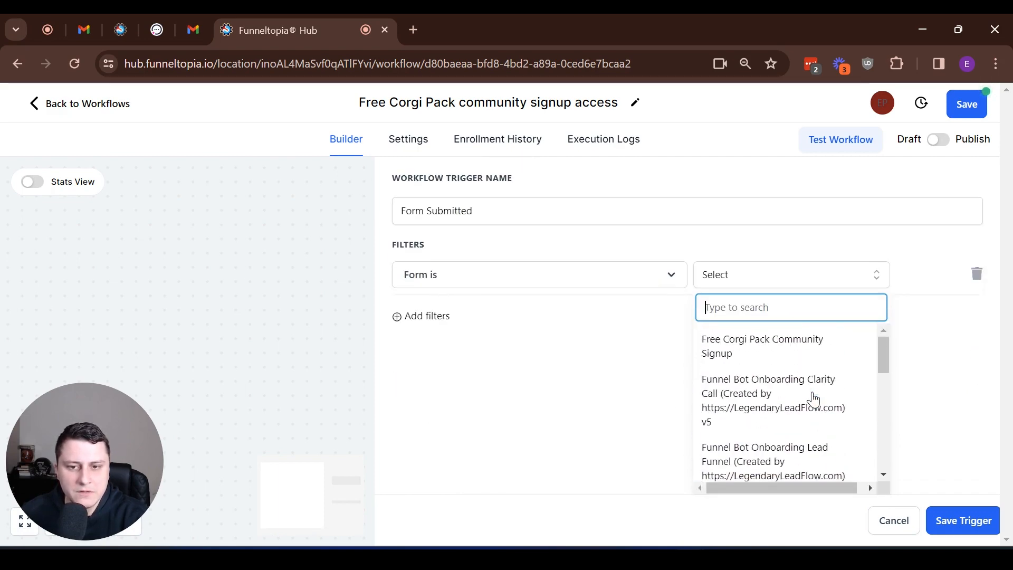
scroll(811, 402, "down", 2)
scroll(789, 339, "up", 3)
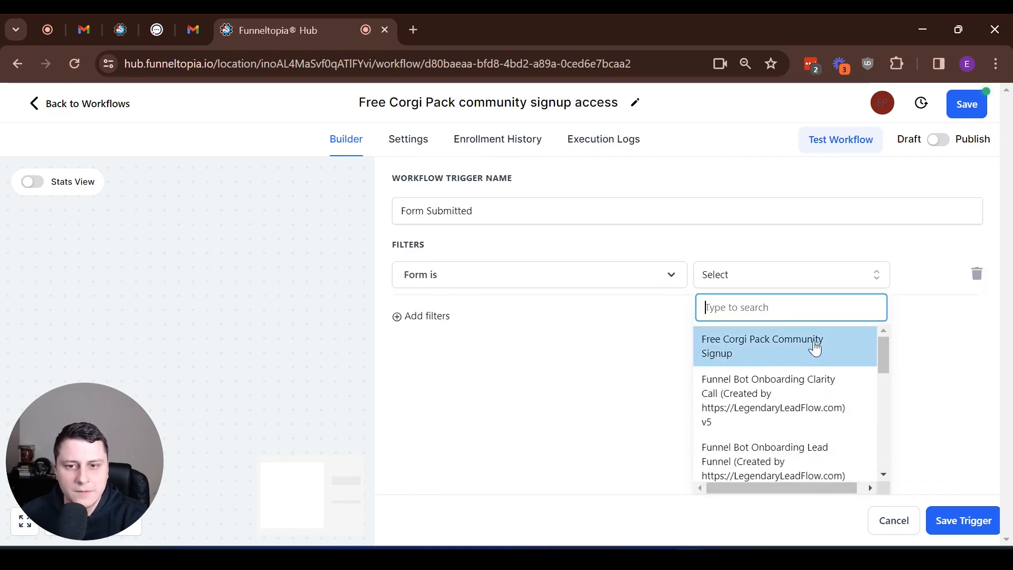
left_click(768, 349)
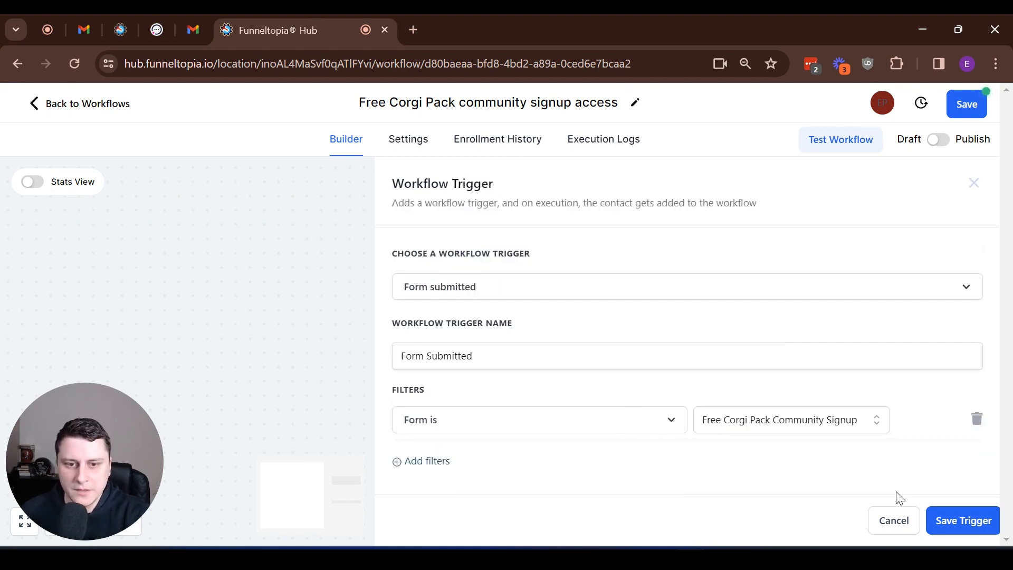
left_click(956, 523)
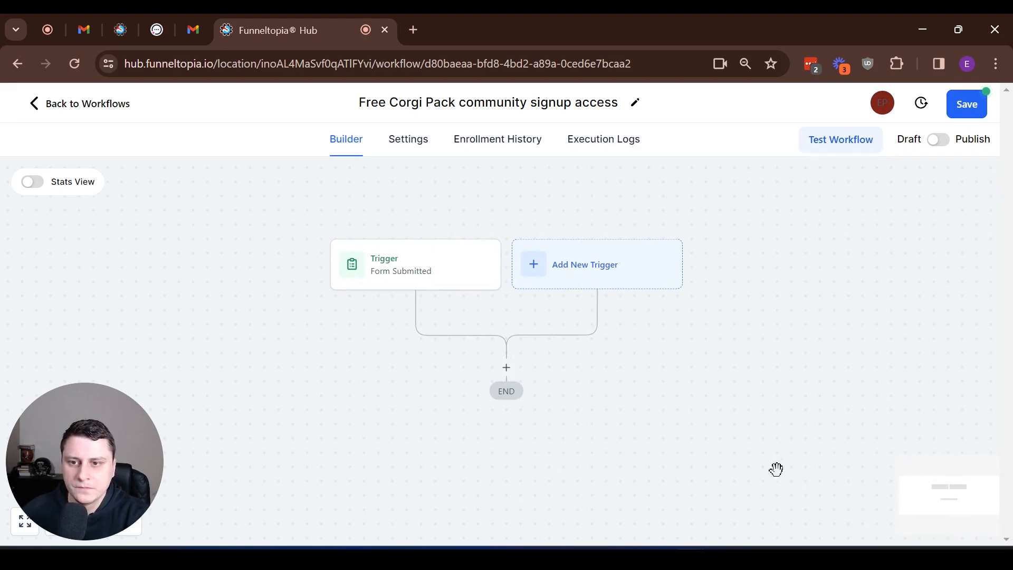
Step: Add a Communities Grant Group Access action for The Corgi Pack group after the trigger
left_click(508, 369)
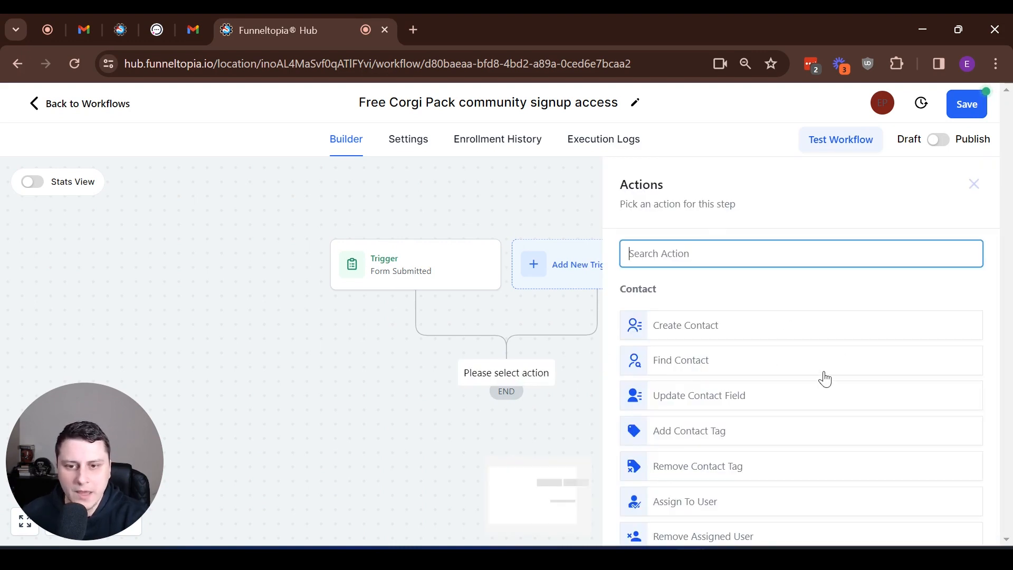
scroll(824, 379, "down", 20)
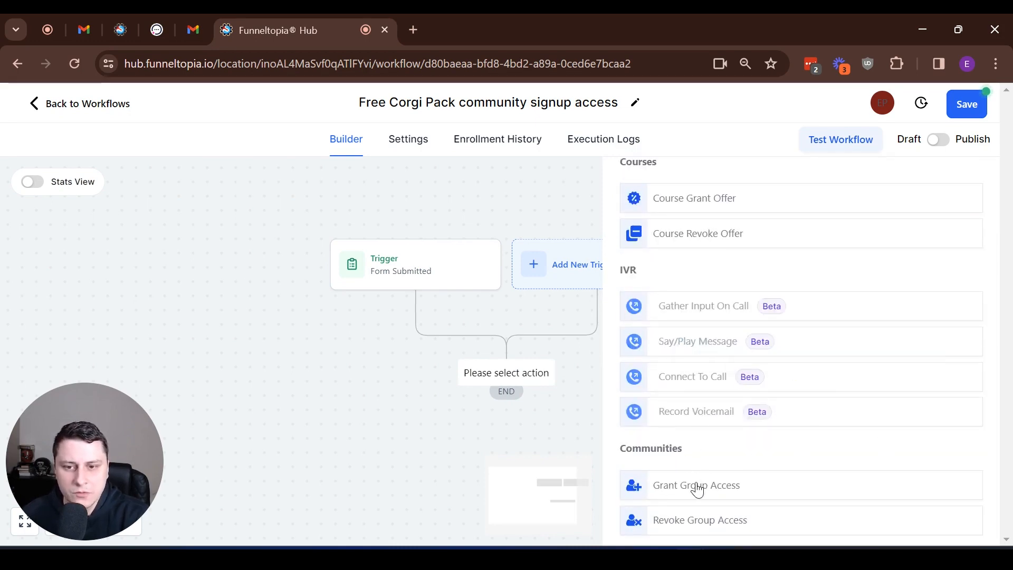
left_click(723, 485)
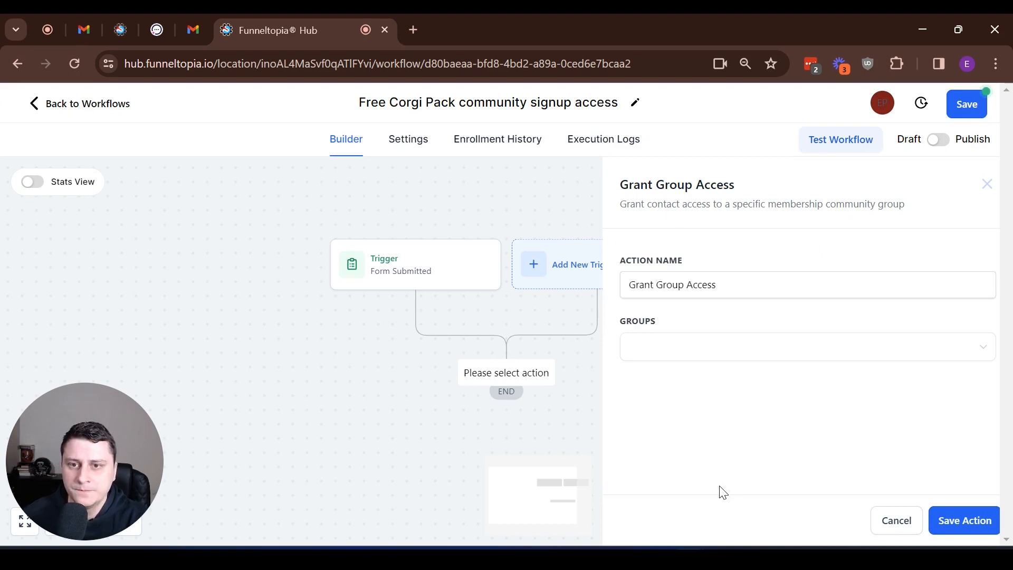
left_click(665, 357)
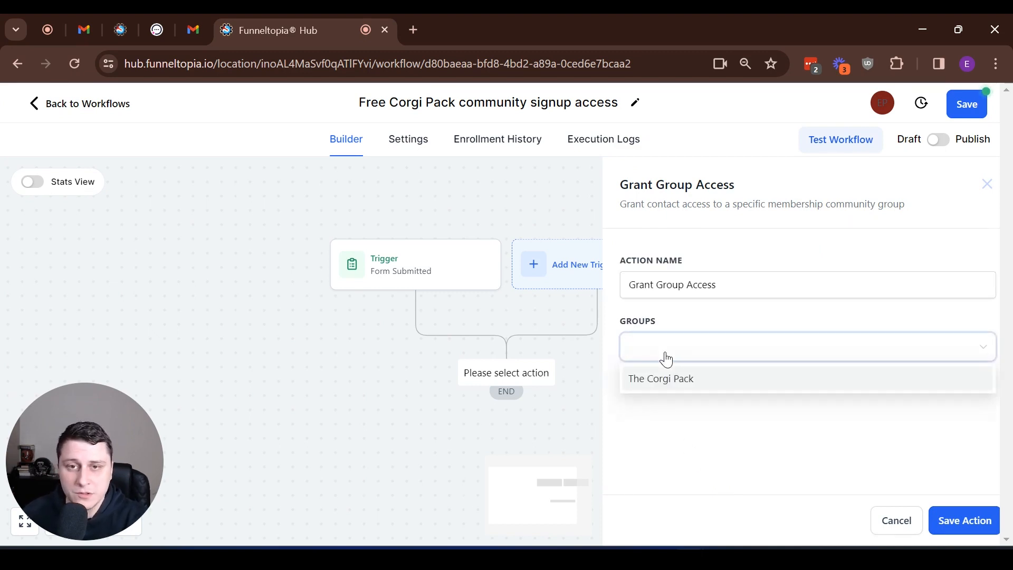
left_click(701, 393)
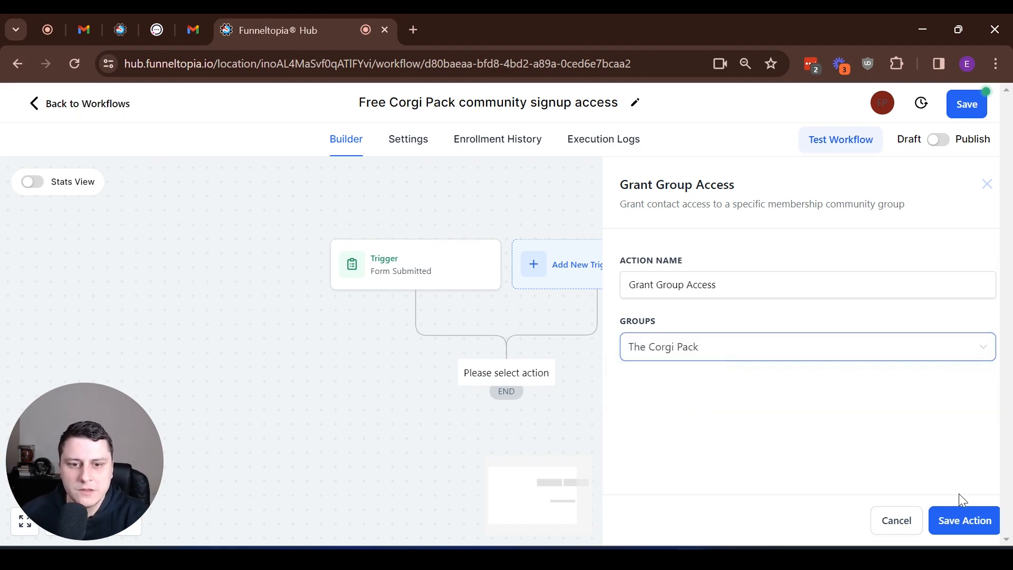
left_click(974, 528)
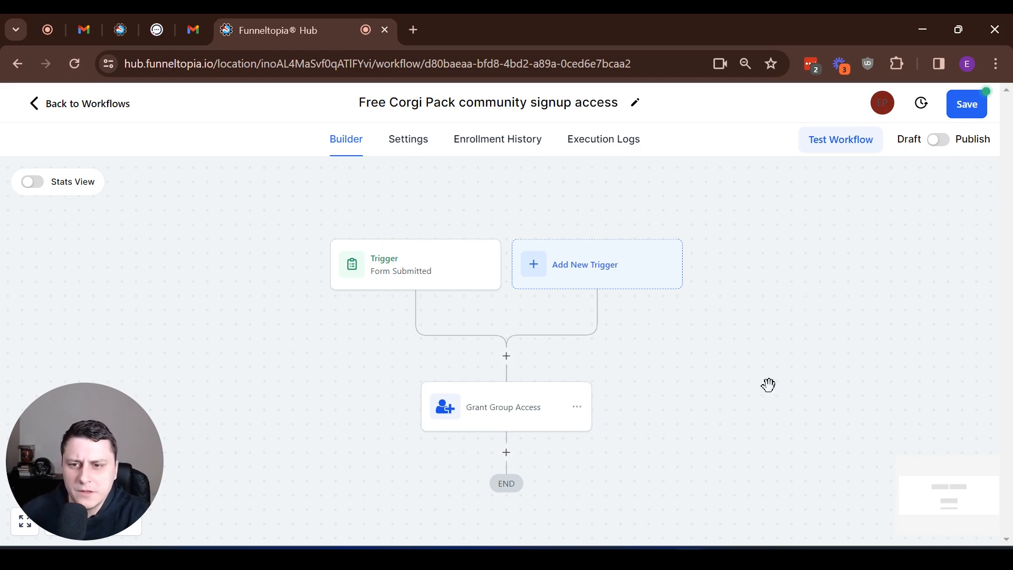
Step: Publish the workflow and save it
left_click(940, 143)
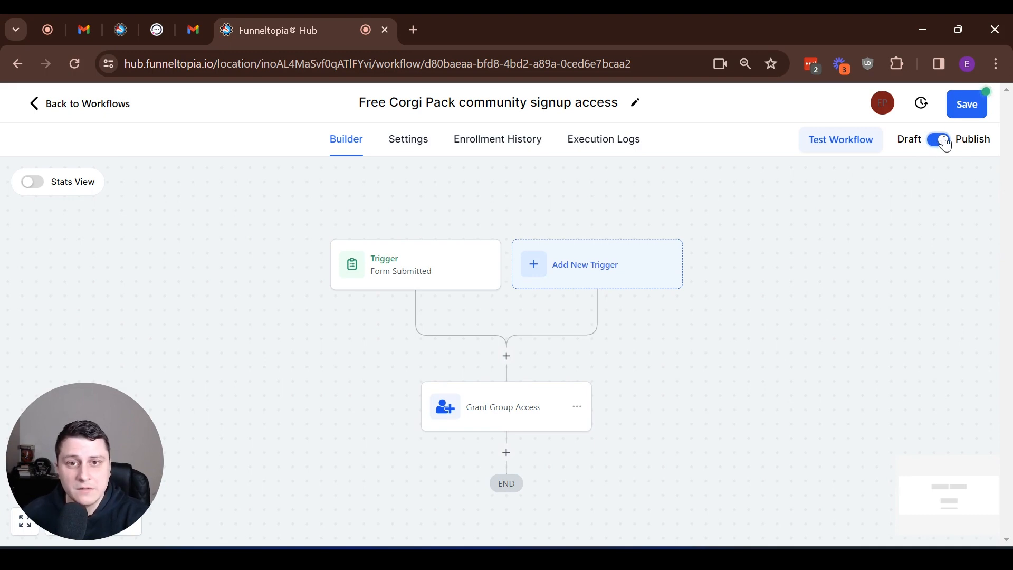
left_click(958, 104)
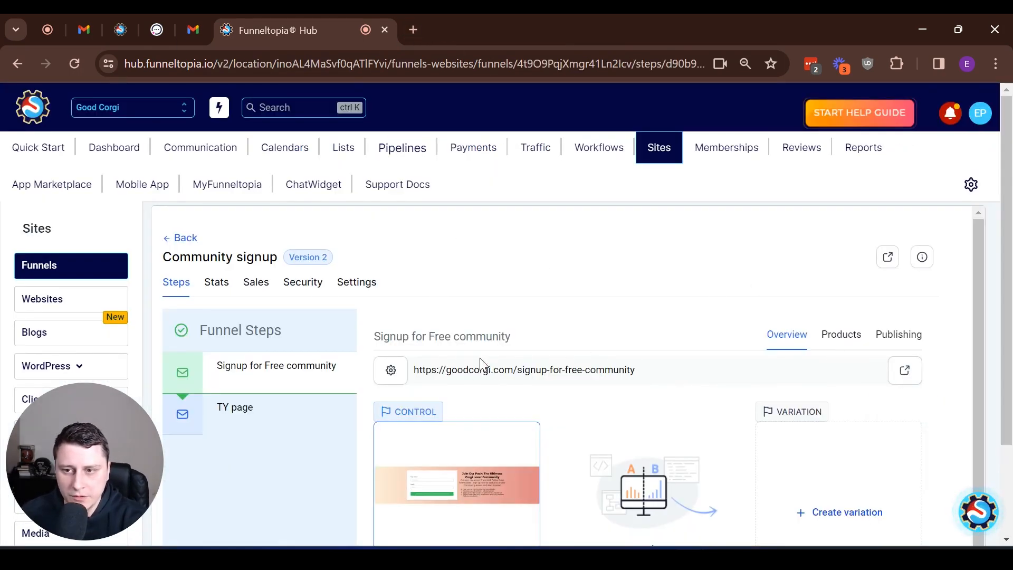
Step: Open the live signup page and autofill the First Name field
left_click(905, 371)
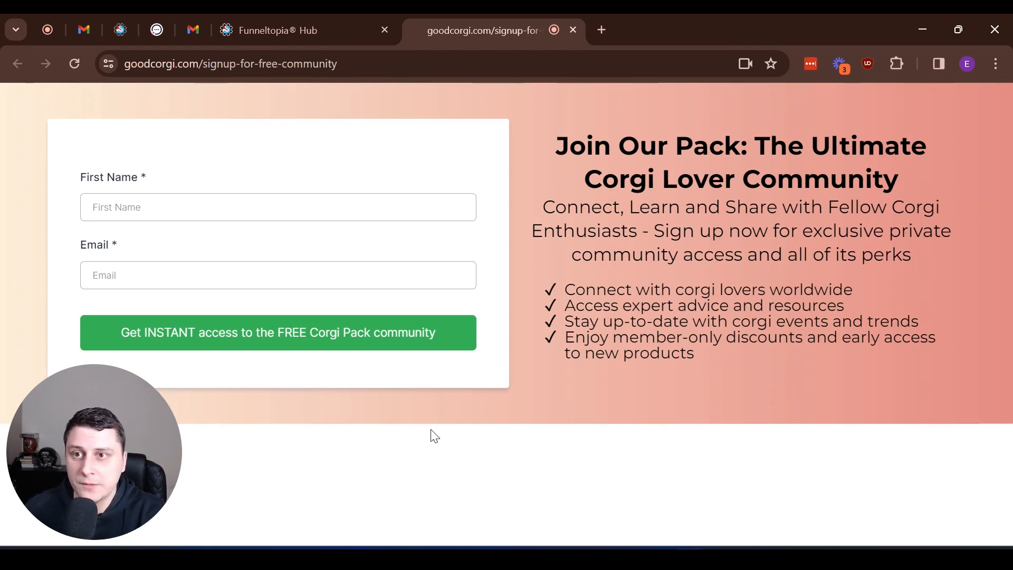
left_click(246, 210)
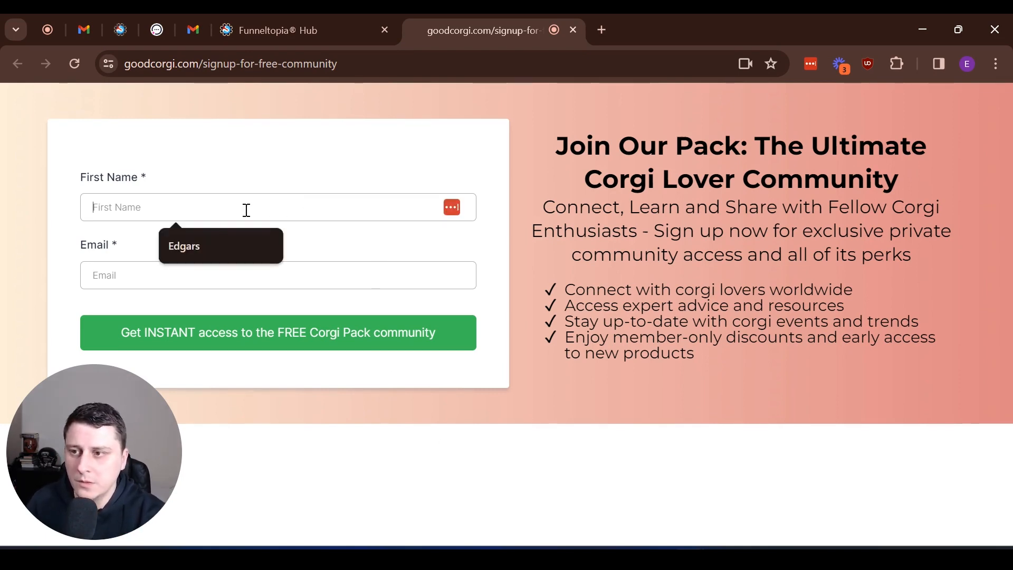
key("Down")
key("Return")
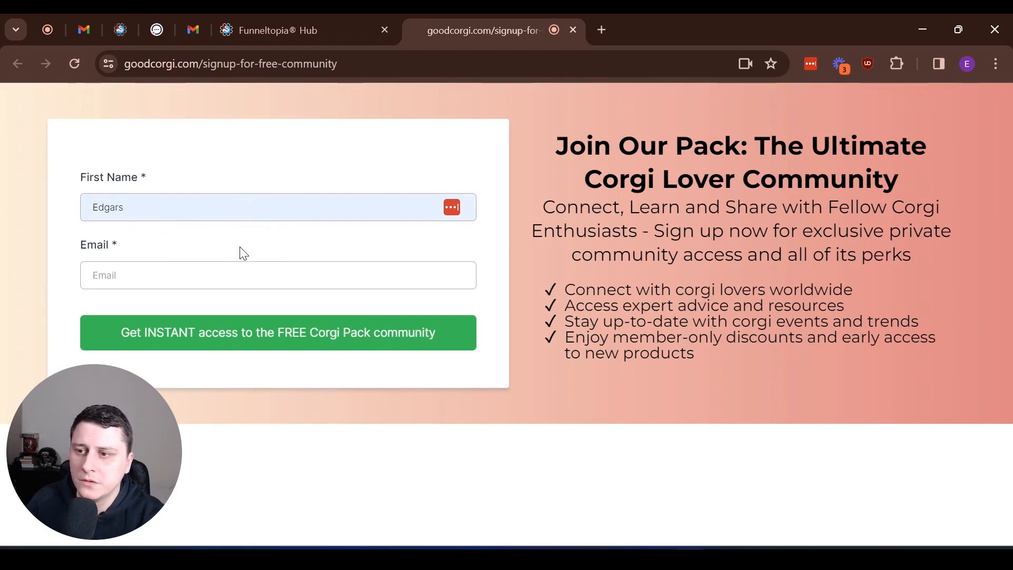
Step: Enter the saved test email with +1 before the @ and submit the signup form
left_click(230, 272)
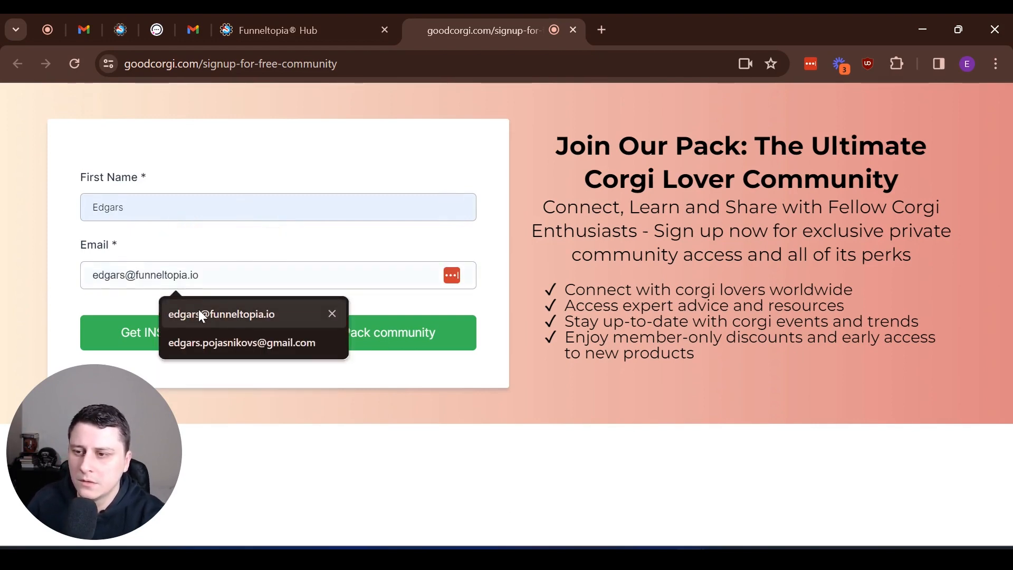
left_click(199, 311)
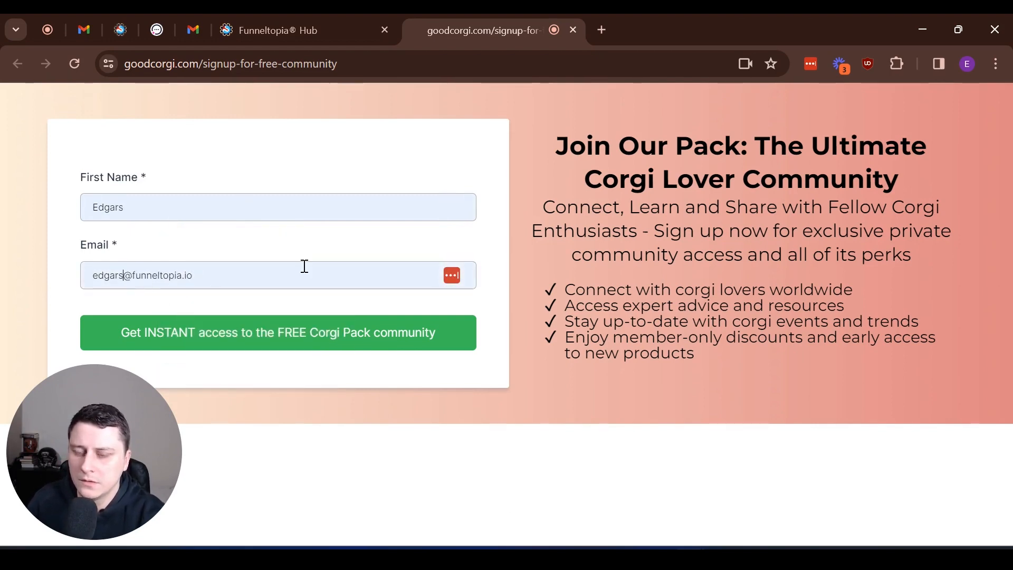
type("+1")
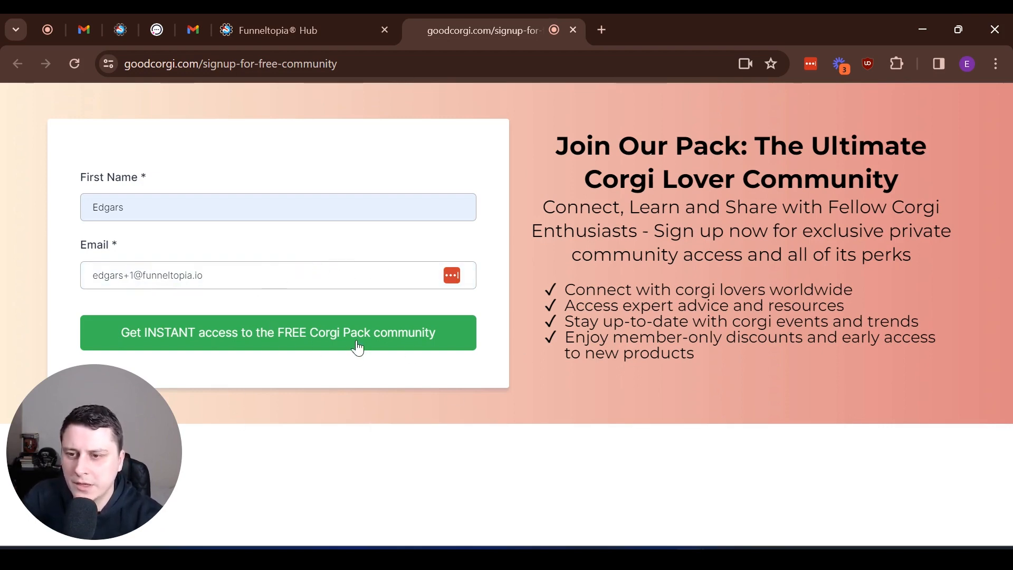
left_click(336, 334)
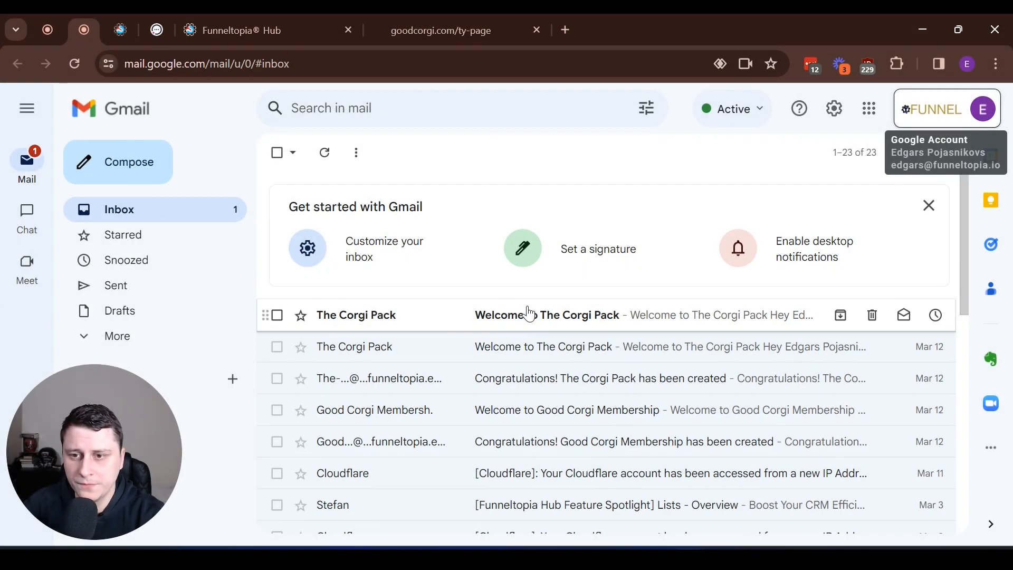
Step: Open the 'Welcome to The Corgi Pack' email and follow its View Group link
left_click(529, 313)
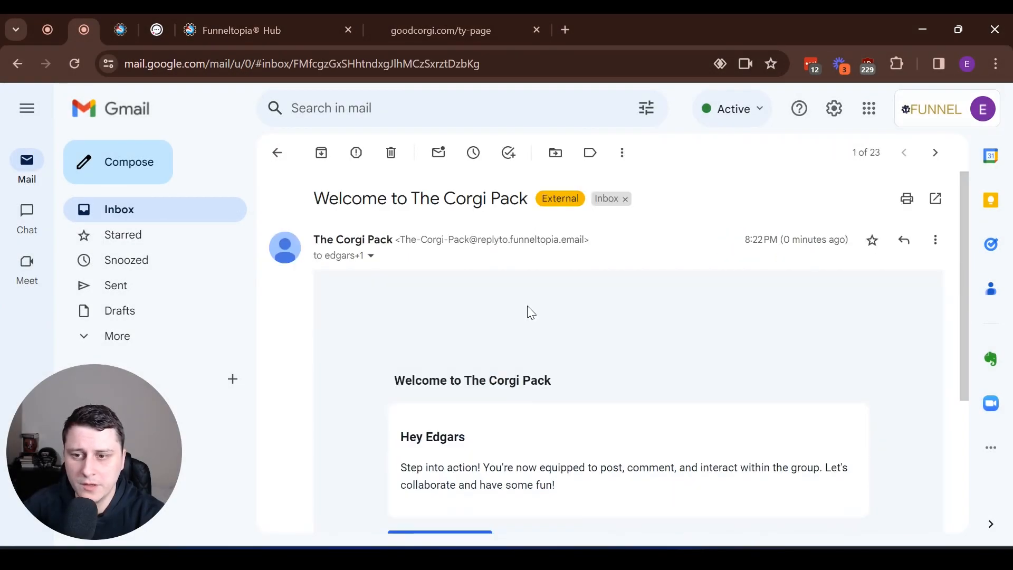
scroll(531, 314, "down", 3)
scroll(533, 313, "up", 2)
scroll(534, 314, "down", 2)
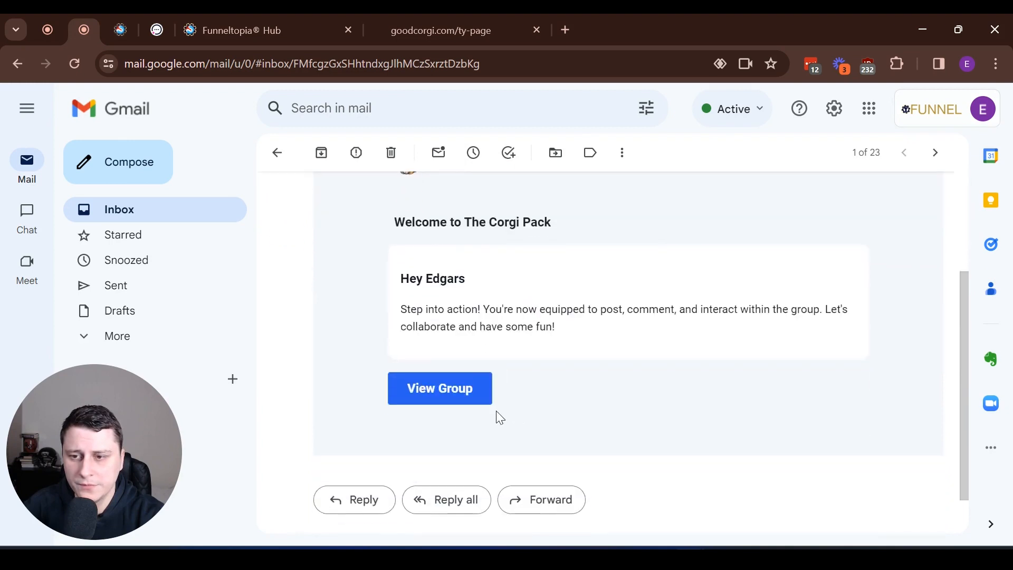
left_click_drag(434, 309, 708, 347)
left_click(474, 395)
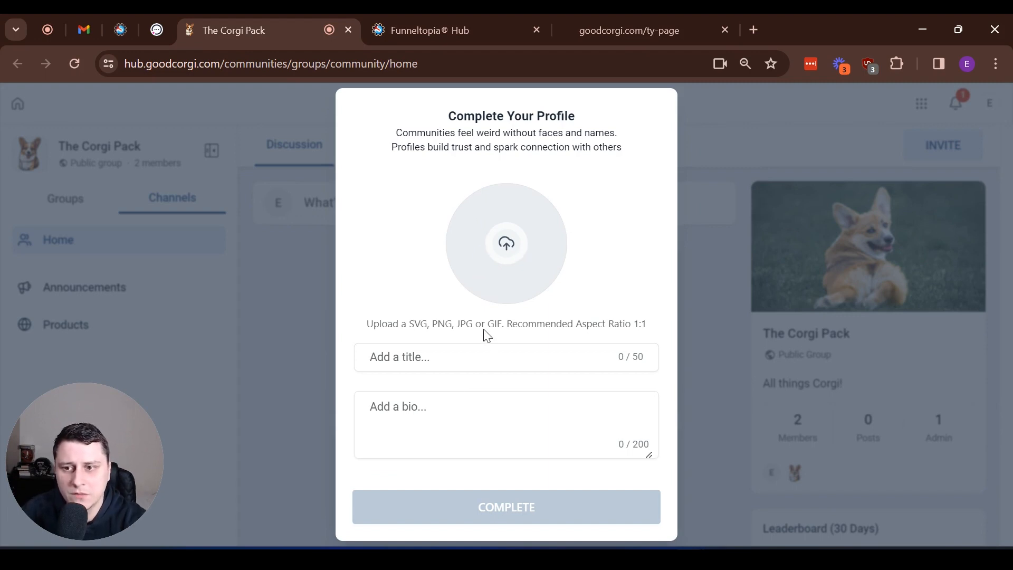
Step: Fill in profile title 'Corgi lover' and bio 'No bio necessary'
type("Corgi lover")
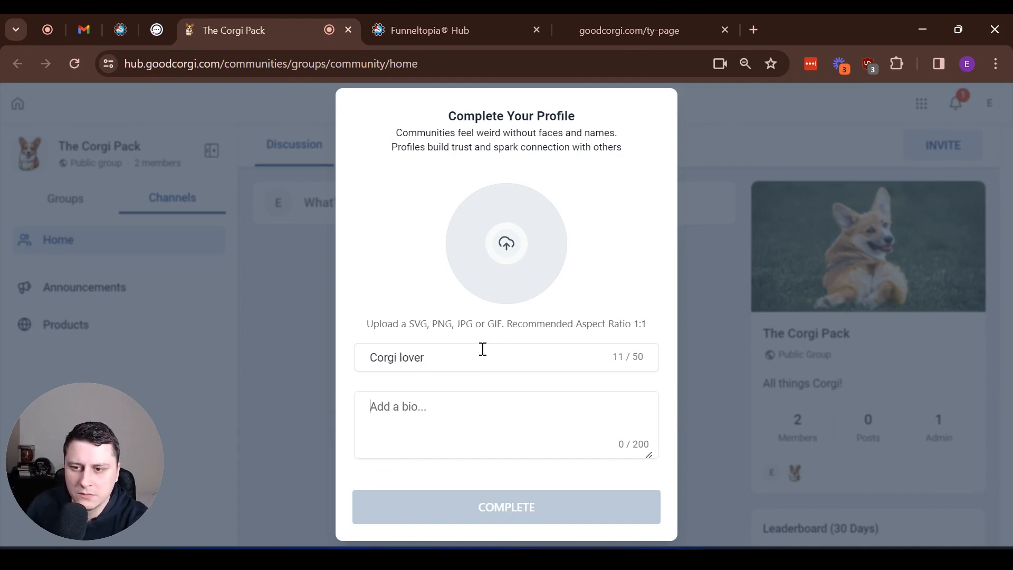
key("Tab")
type("No bio necessary")
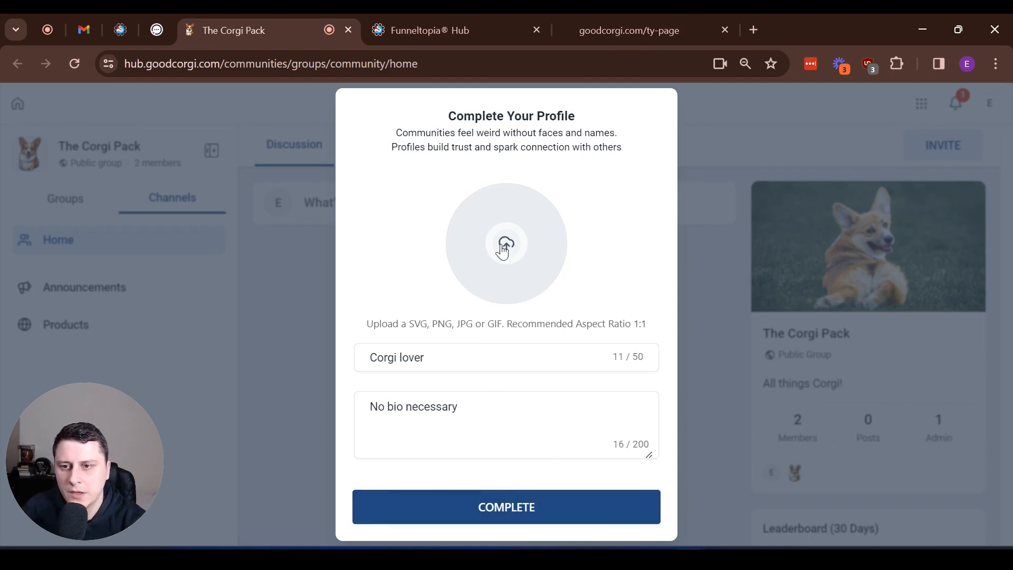
Step: Upload the logo PNG as the avatar and complete the profile
left_click(507, 516)
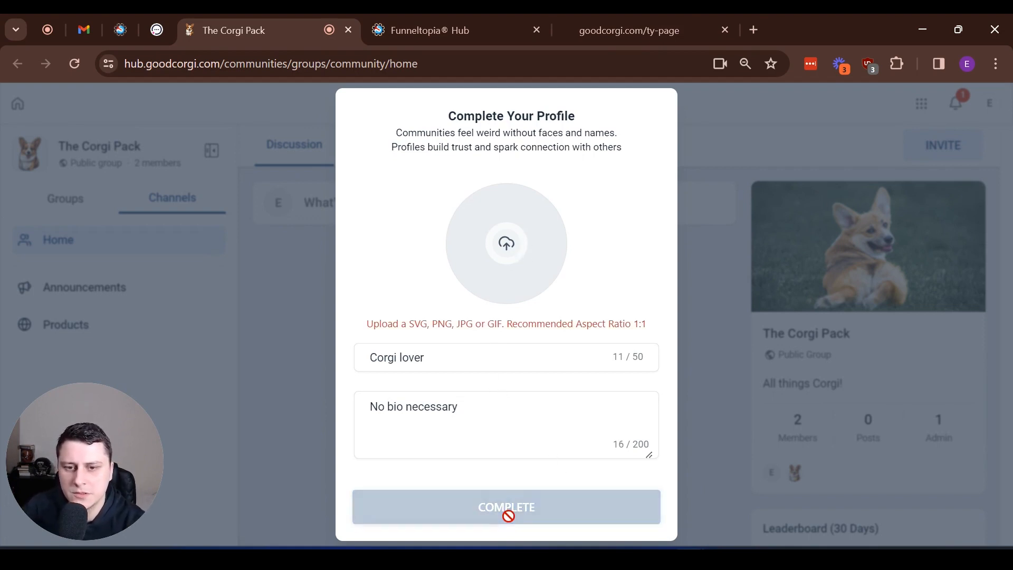
left_click(504, 254)
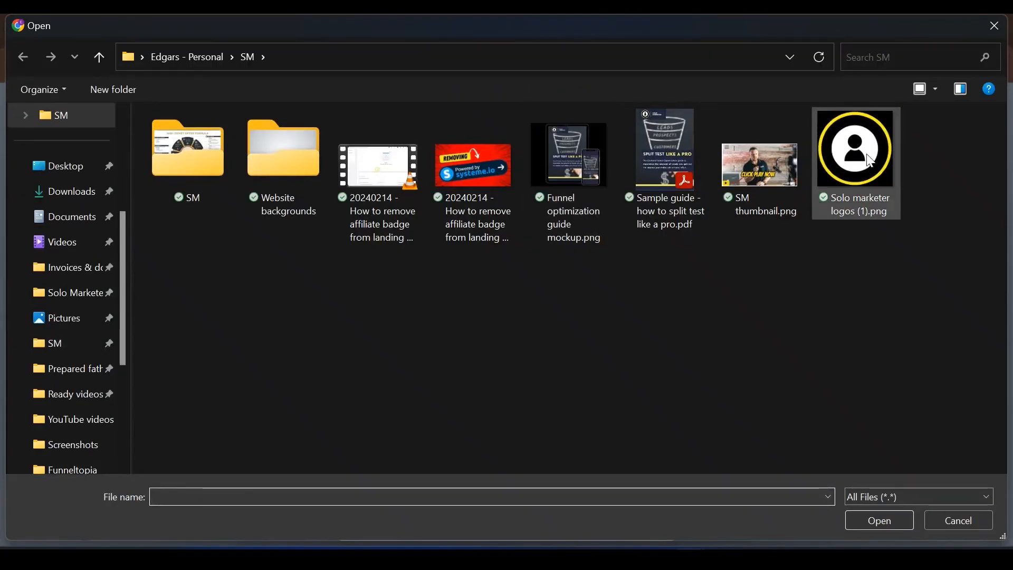
double_click(872, 160)
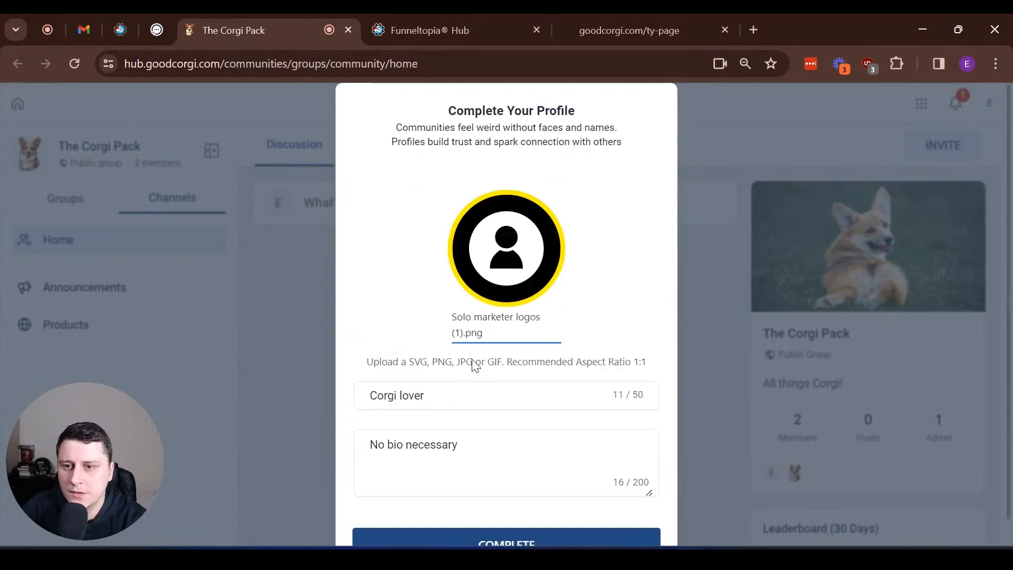
left_click(511, 523)
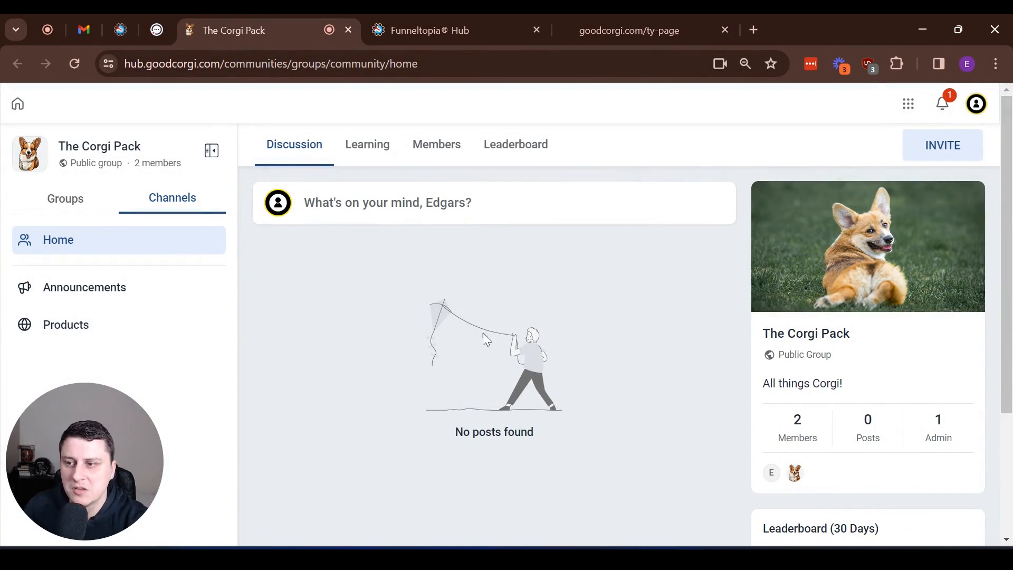
left_click(391, 215)
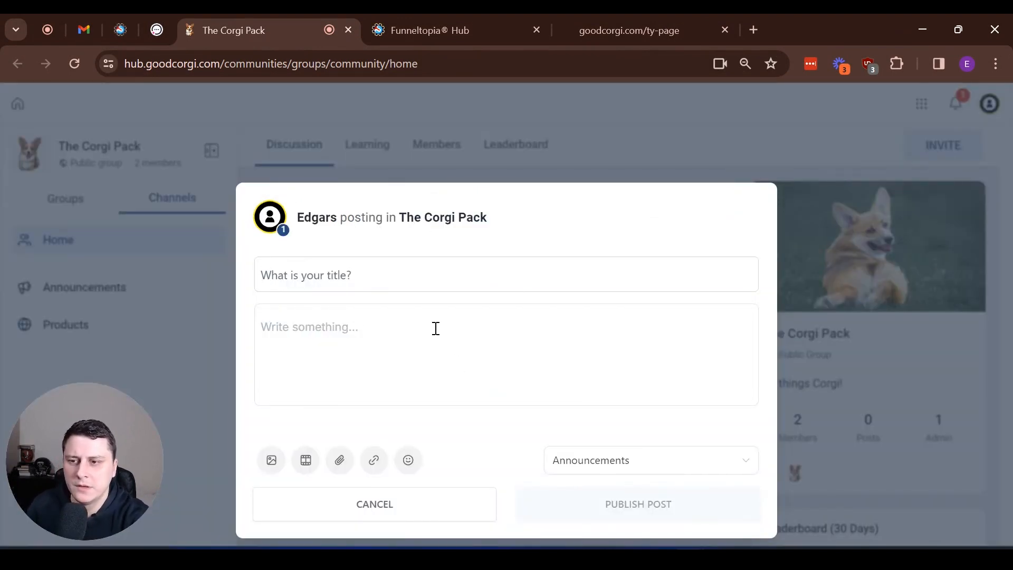
Step: Write the post body 'Good to be here! Where are you from??'
type("o")
type("d to be here! WHere a")
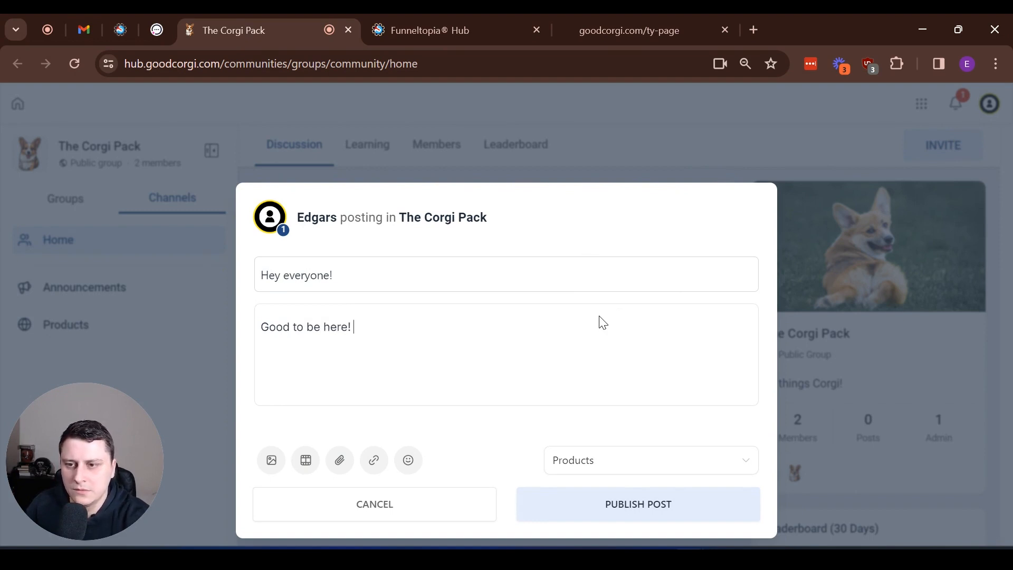
key("BackSpace")
key("BackSpace")
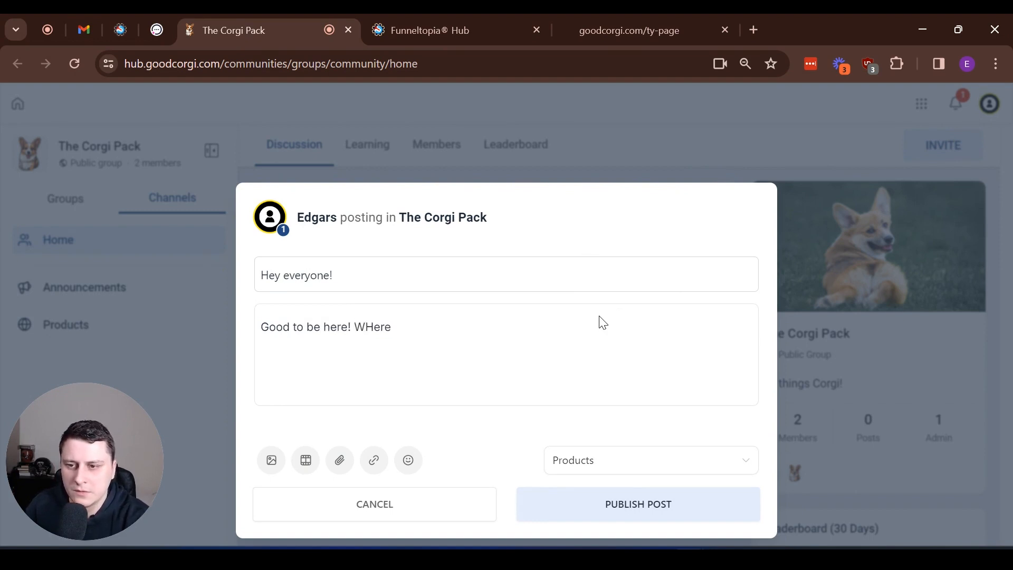
key("BackSpace")
type("here are you from??")
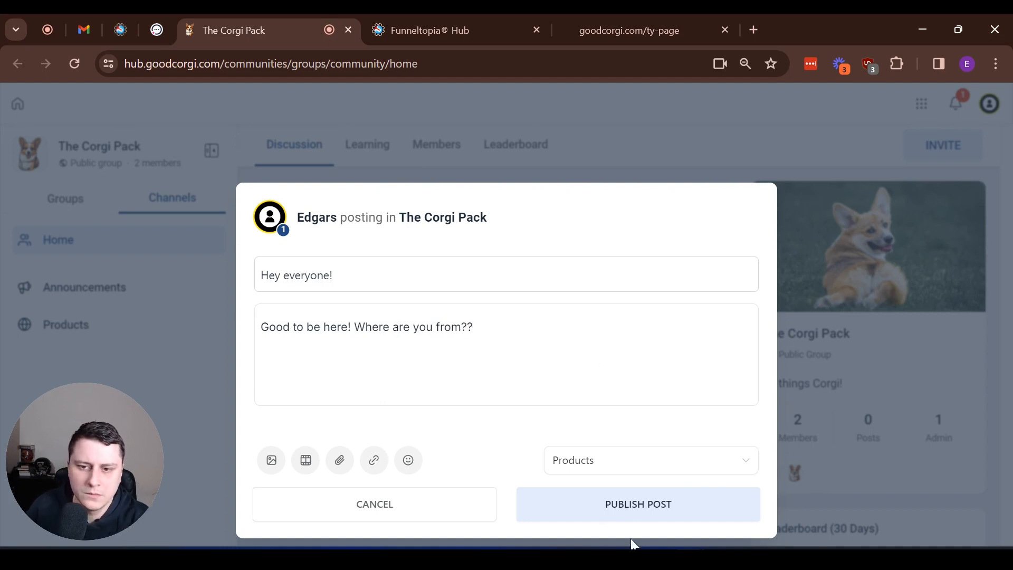
Step: Set the post channel to Announcements and publish it
left_click(626, 465)
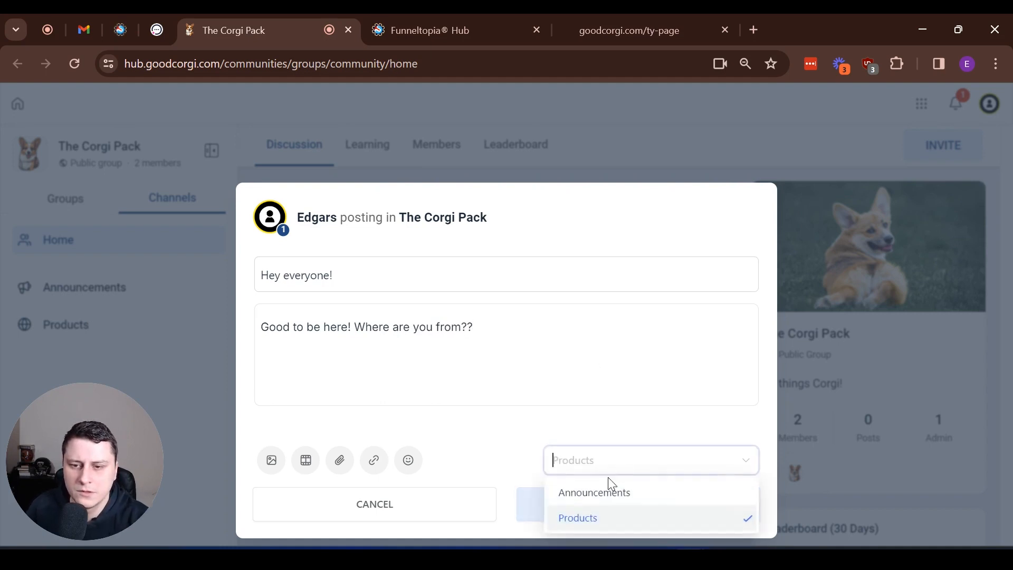
left_click(610, 492)
left_click(701, 513)
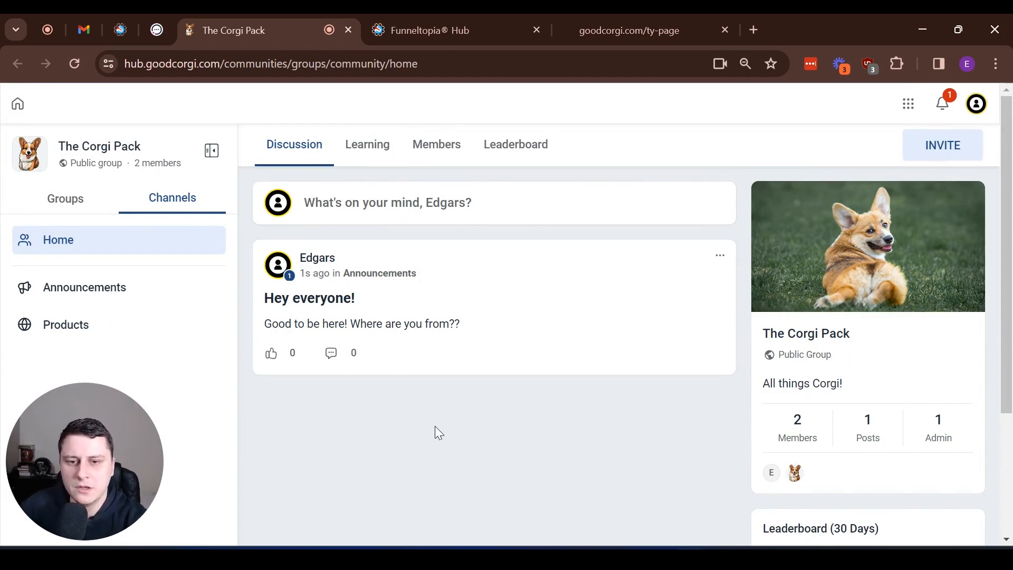
scroll(441, 402, "down", 3)
scroll(418, 397, "up", 3)
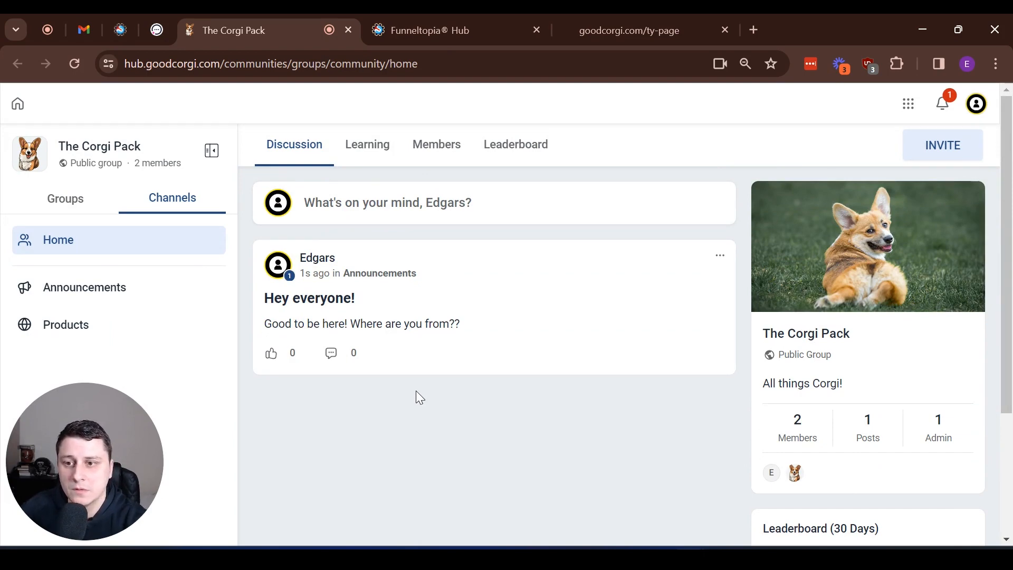
Step: Return to the Community signup funnel and bring up the support help options
left_click(470, 19)
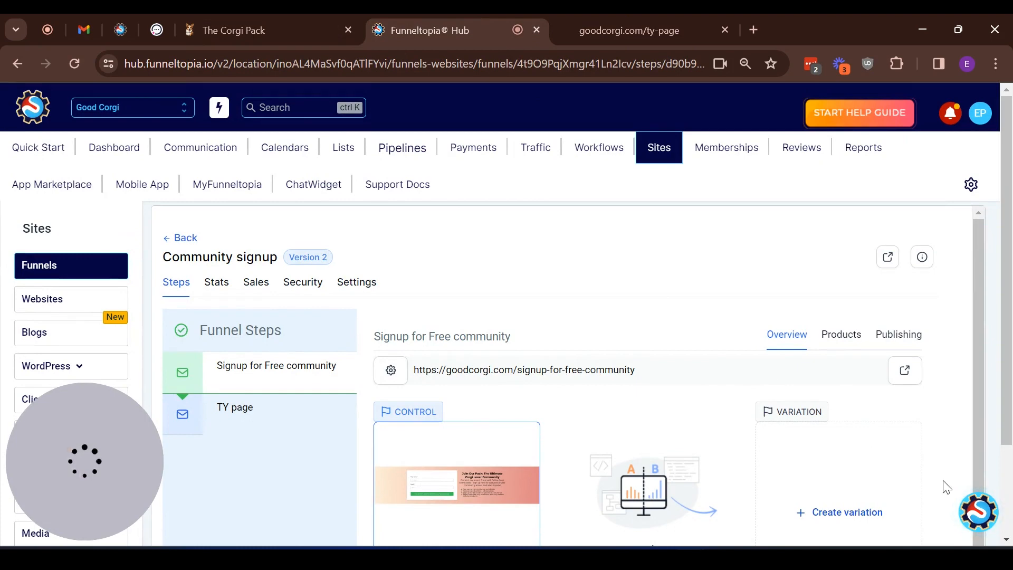
left_click(978, 517)
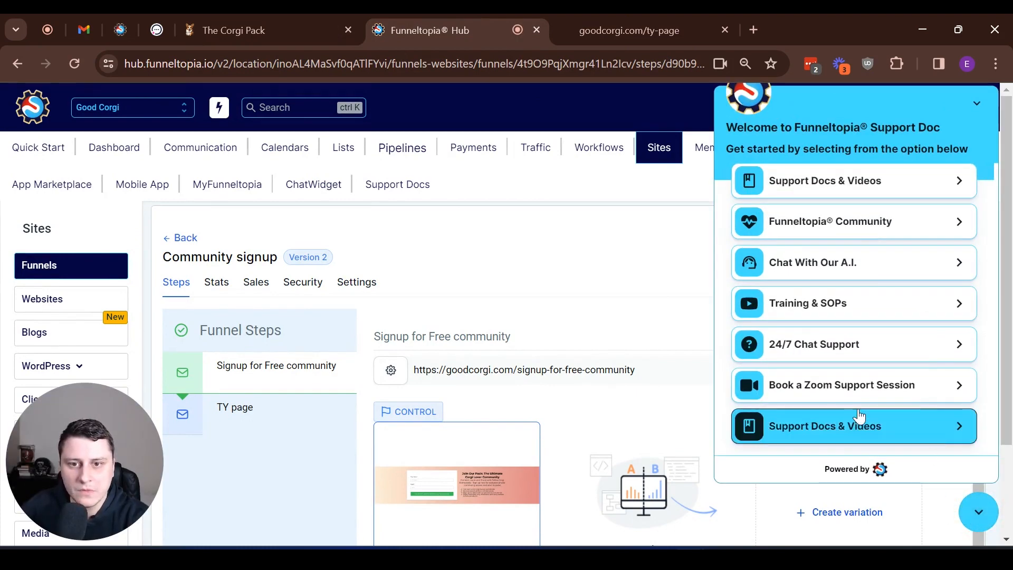